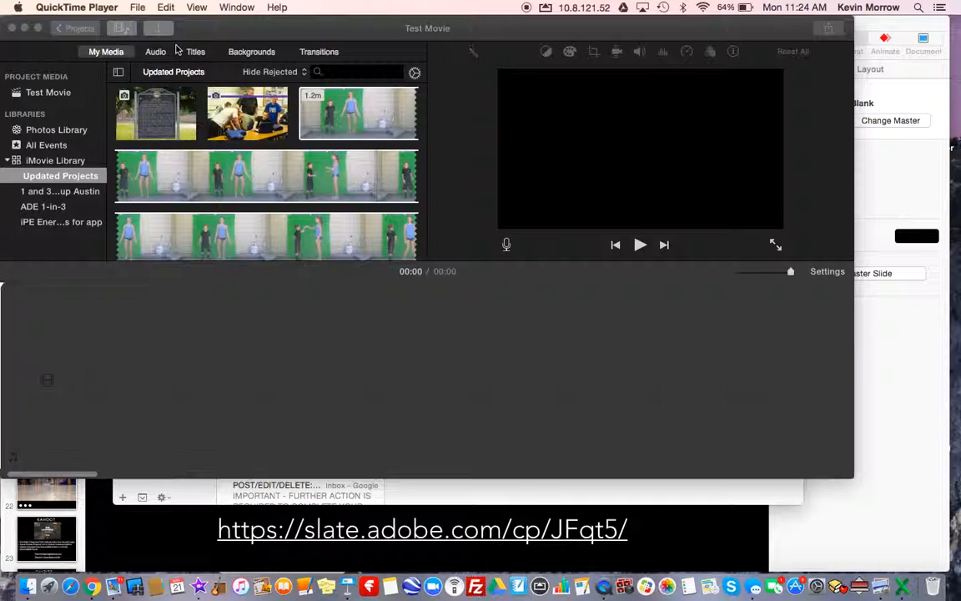
pyautogui.click(138, 7)
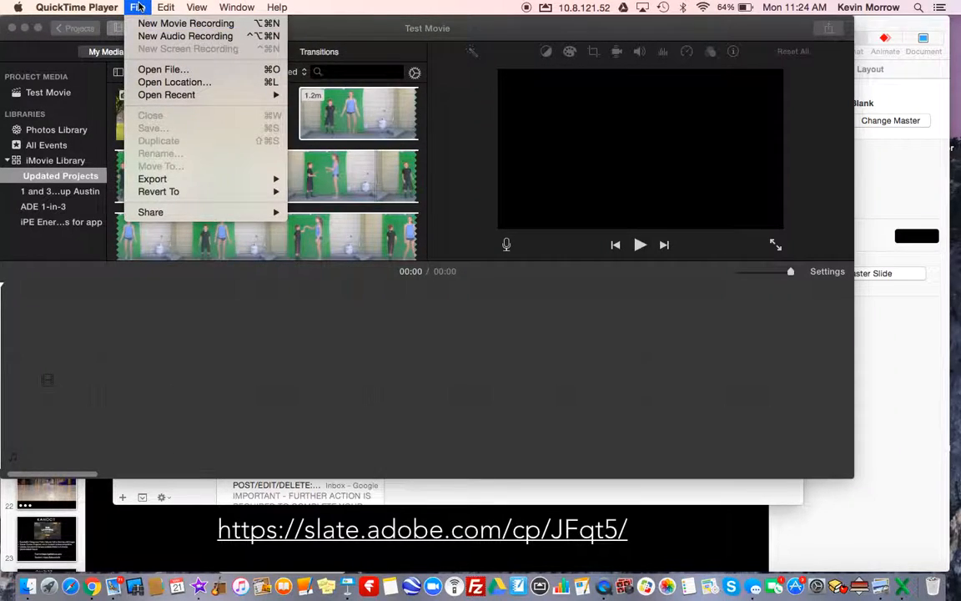
pyautogui.click(140, 7)
pyautogui.click(142, 27)
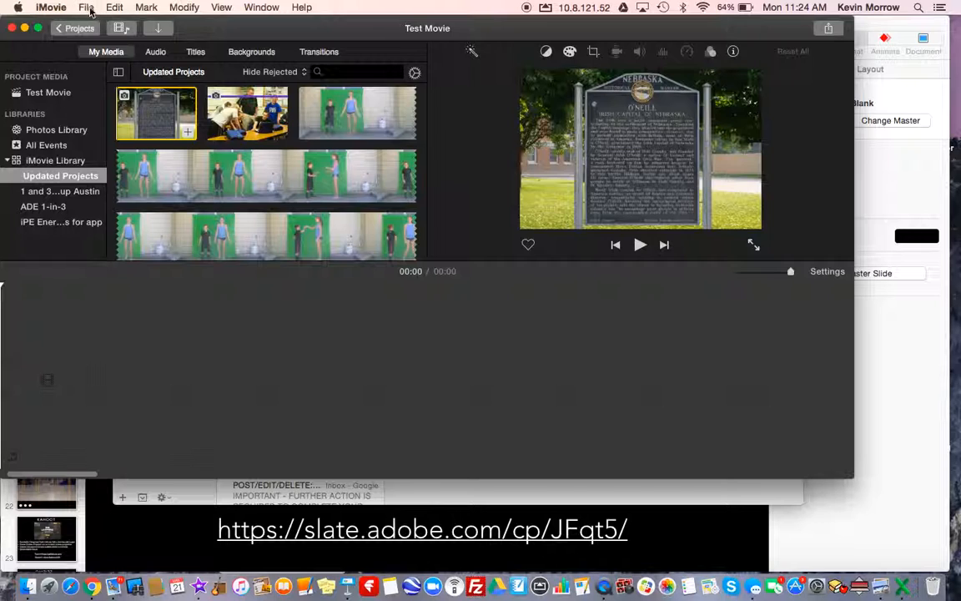
pyautogui.click(86, 8)
pyautogui.click(92, 25)
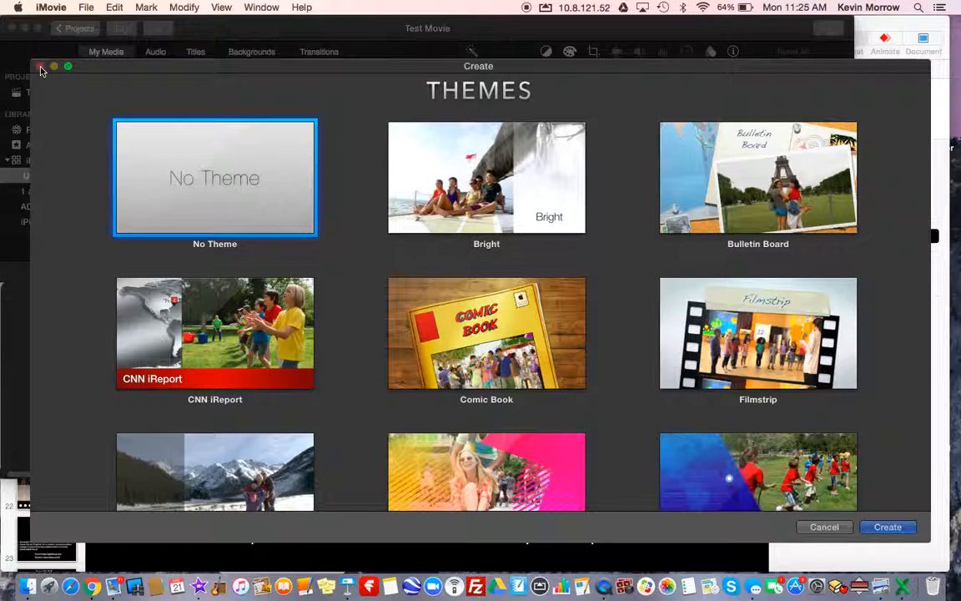
pyautogui.click(811, 528)
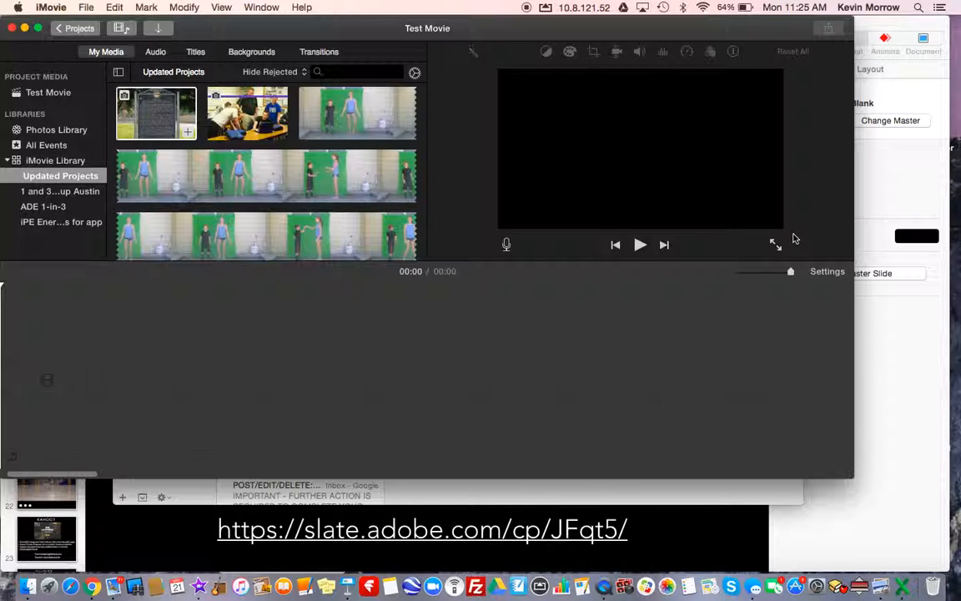
# Add the tractor picture from the desktop to the empty timeline and stretch its clip to about 7.6 seconds
pyautogui.press('F11')
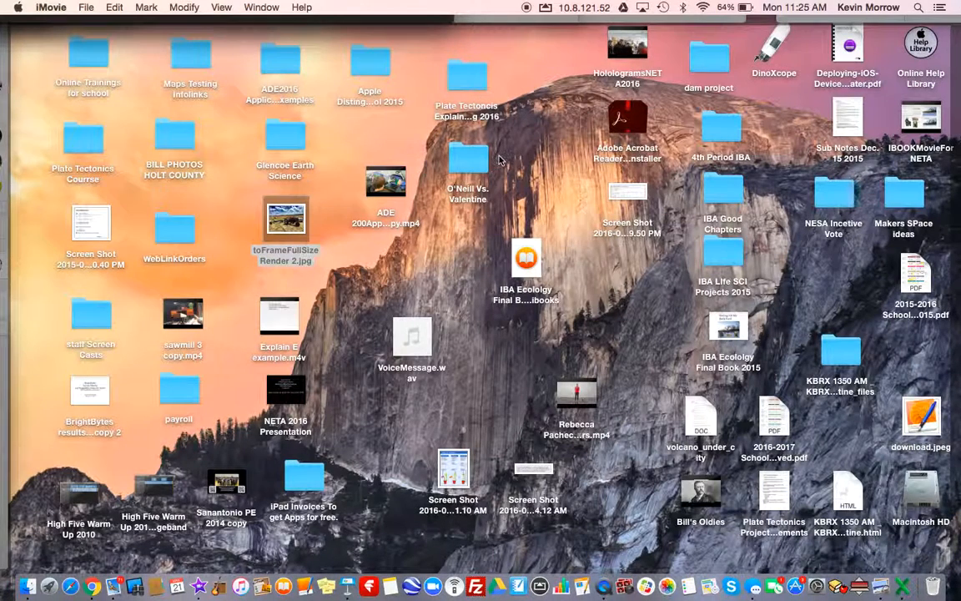
pyautogui.moveTo(279, 214); pyautogui.dragTo(46, 384)
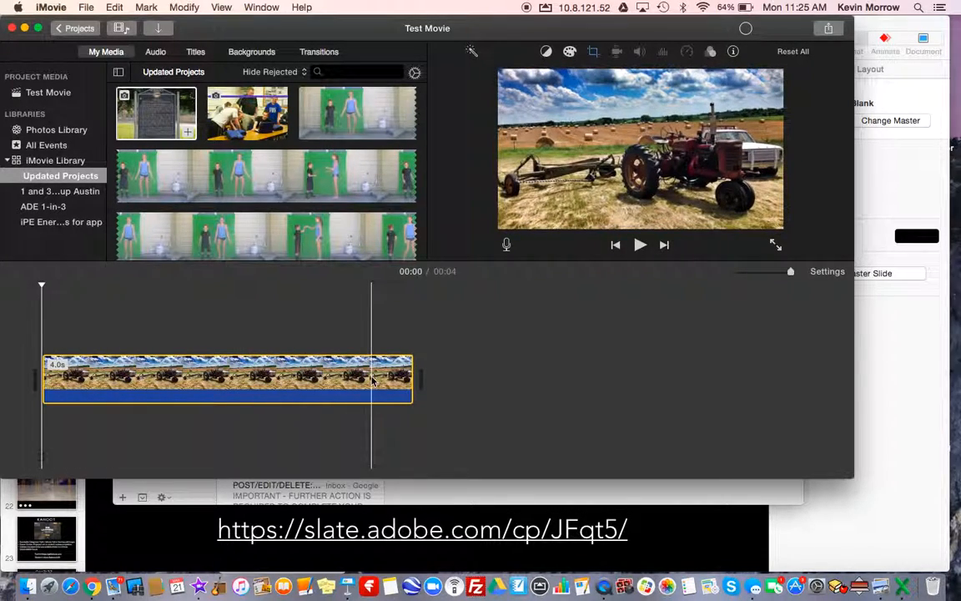
pyautogui.moveTo(419, 387); pyautogui.dragTo(824, 379)
pyautogui.moveTo(764, 368)
pyautogui.mouseDown()
pyautogui.moveTo(699, 367)
pyautogui.moveTo(753, 369)
pyautogui.mouseUp()
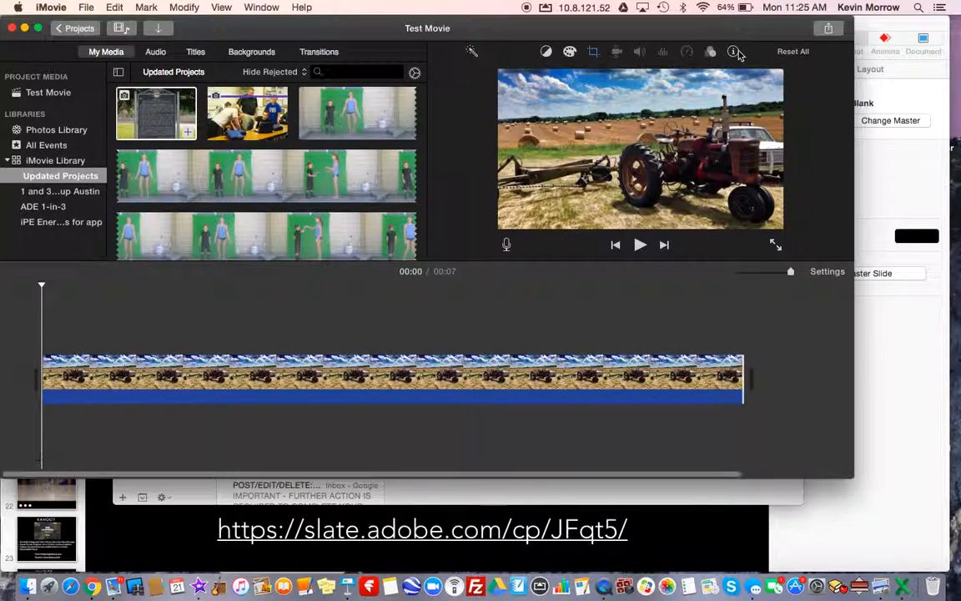
# Set the tractor clip's duration to exactly 10 seconds
pyautogui.click(654, 371)
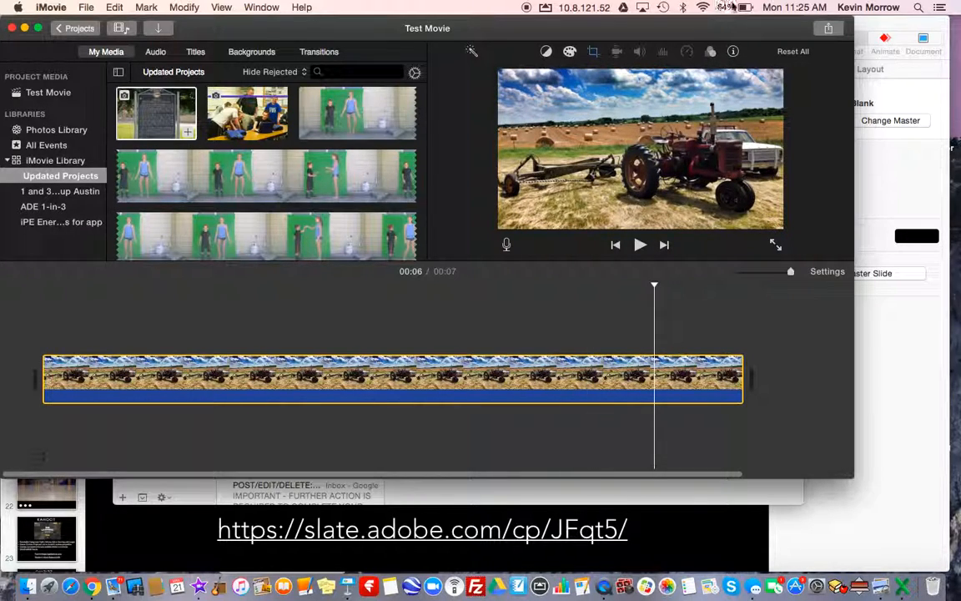
pyautogui.click(732, 52)
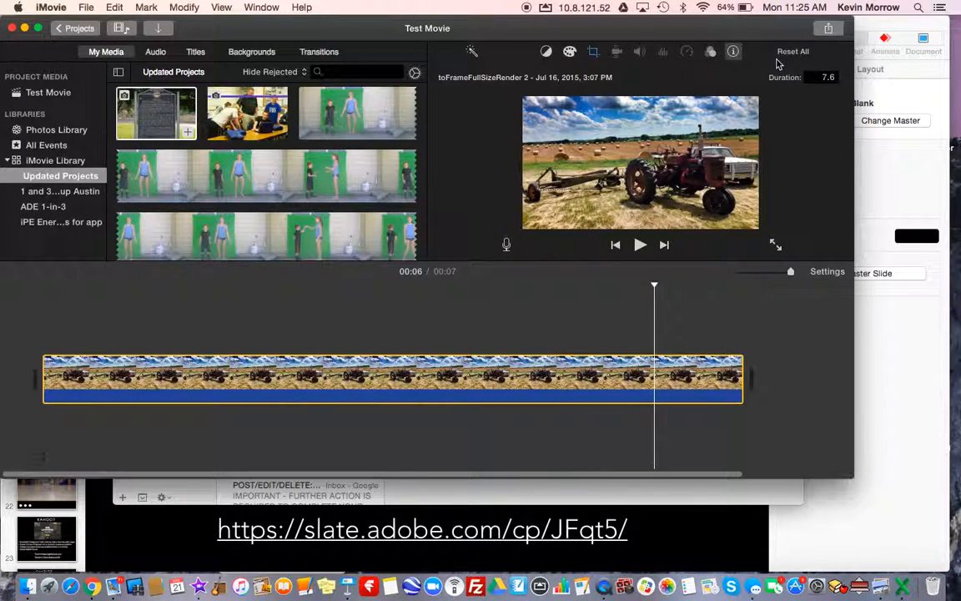
pyautogui.write('10')
pyautogui.press('Return')
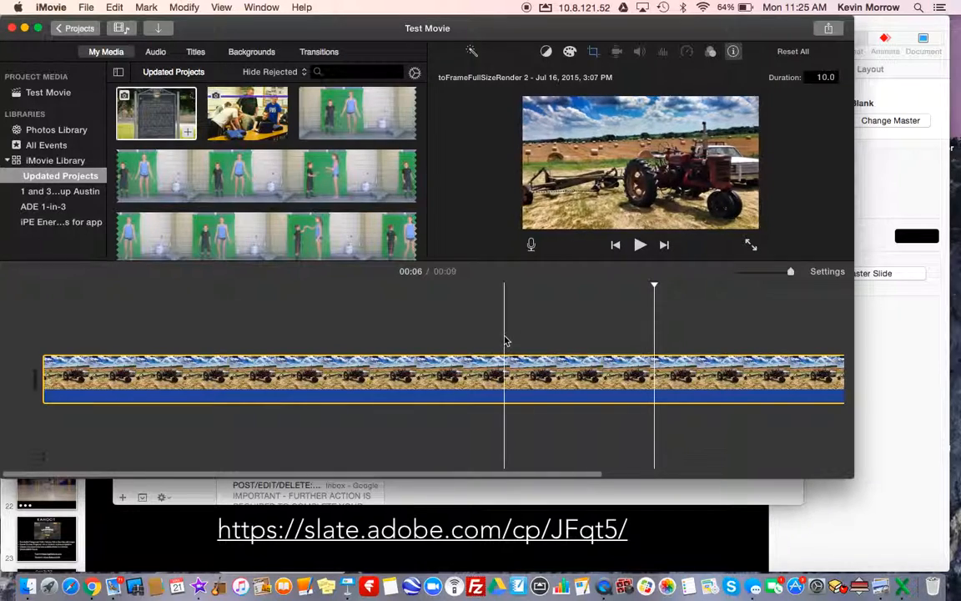
# Split the tractor clip at about 4.3 seconds
pyautogui.click(396, 379)
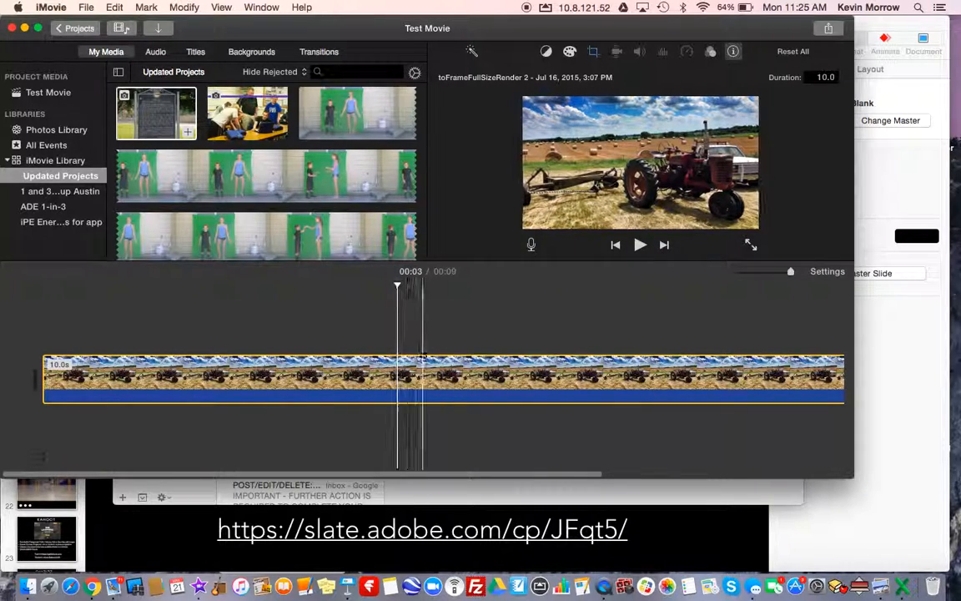
pyautogui.moveTo(399, 287); pyautogui.dragTo(444, 316)
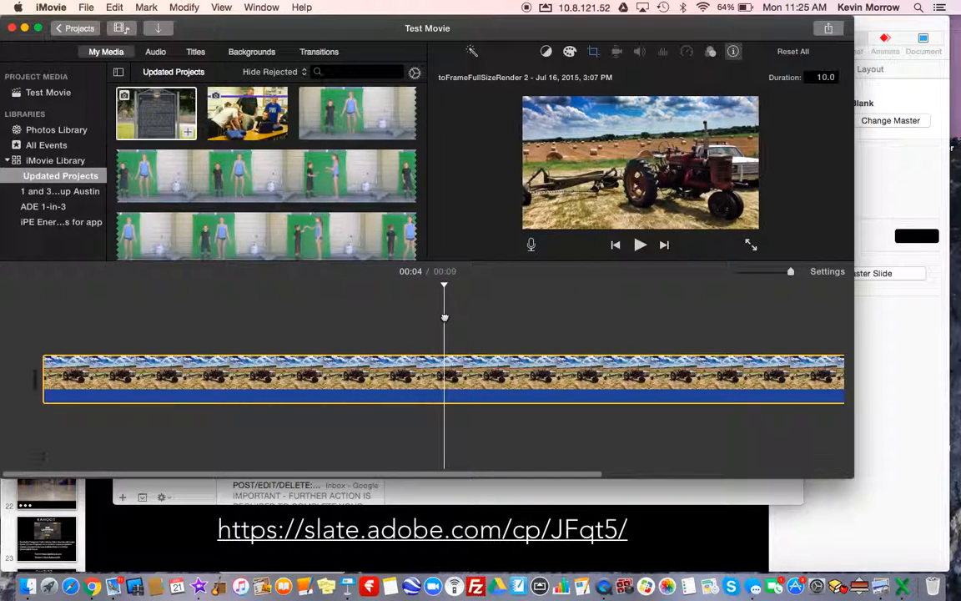
pyautogui.rightClick(443, 378)
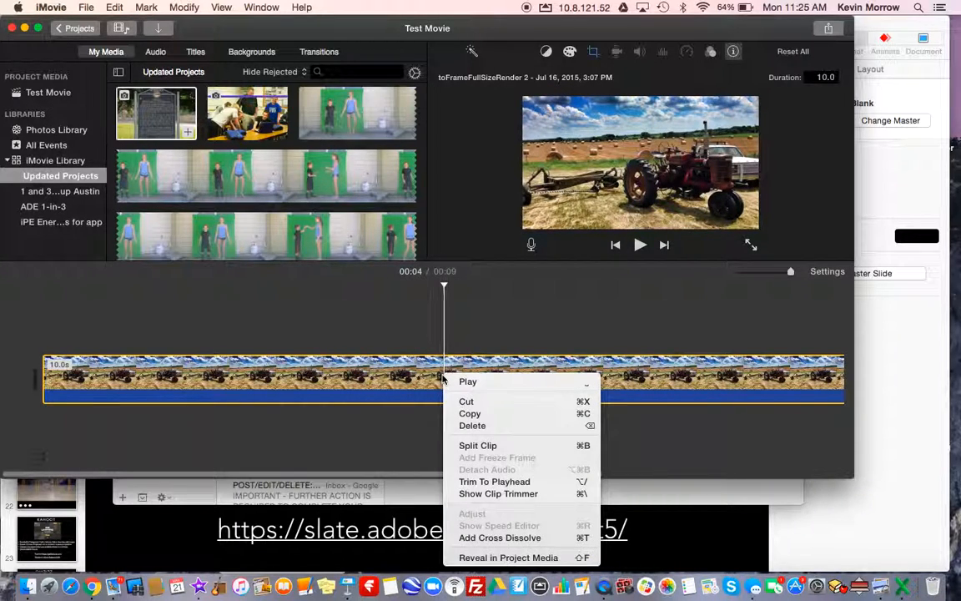
pyautogui.click(454, 448)
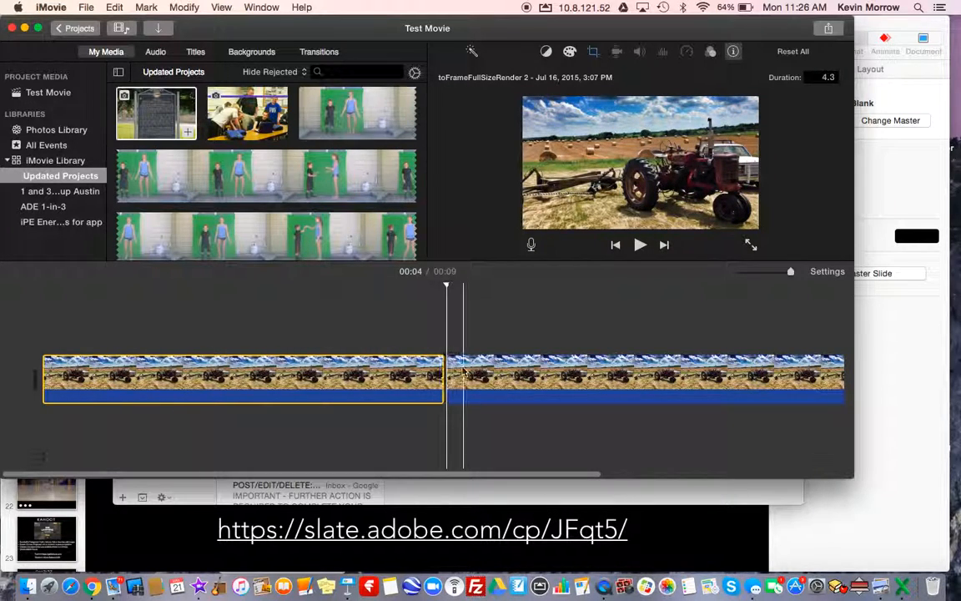
# Split the first tractor piece again about half a second before its end
pyautogui.click(419, 376)
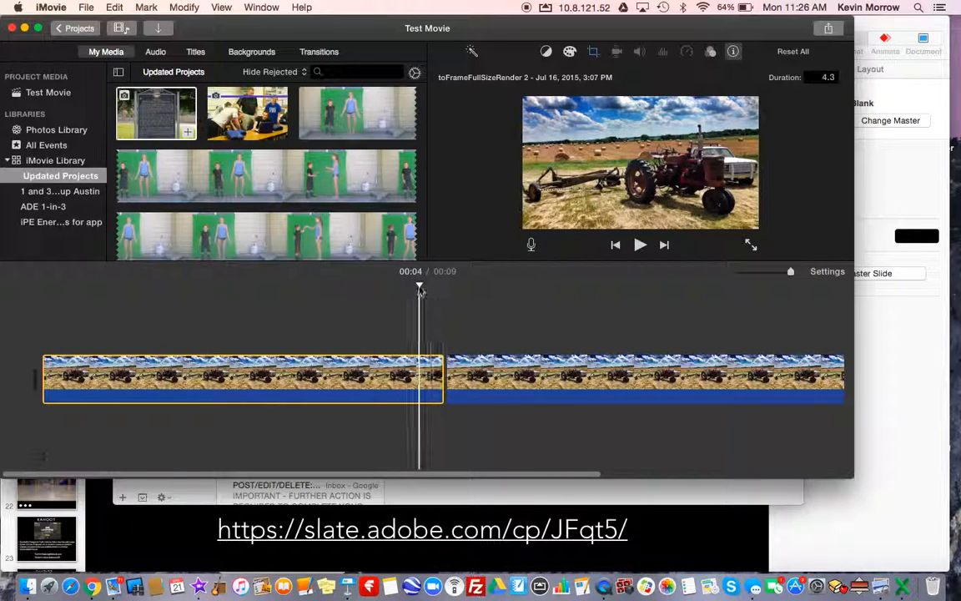
pyautogui.moveTo(418, 287); pyautogui.dragTo(398, 286)
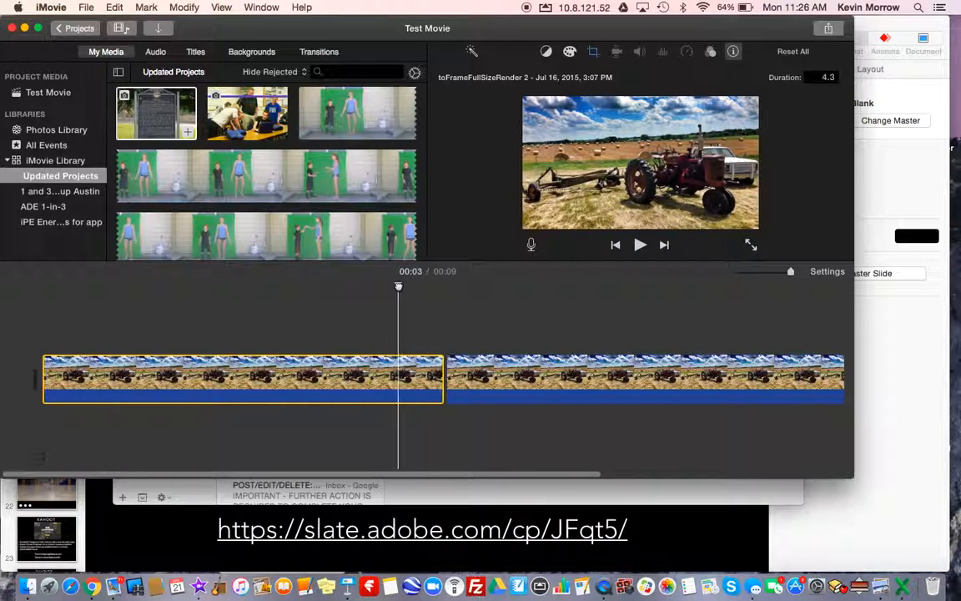
pyautogui.rightClick(401, 365)
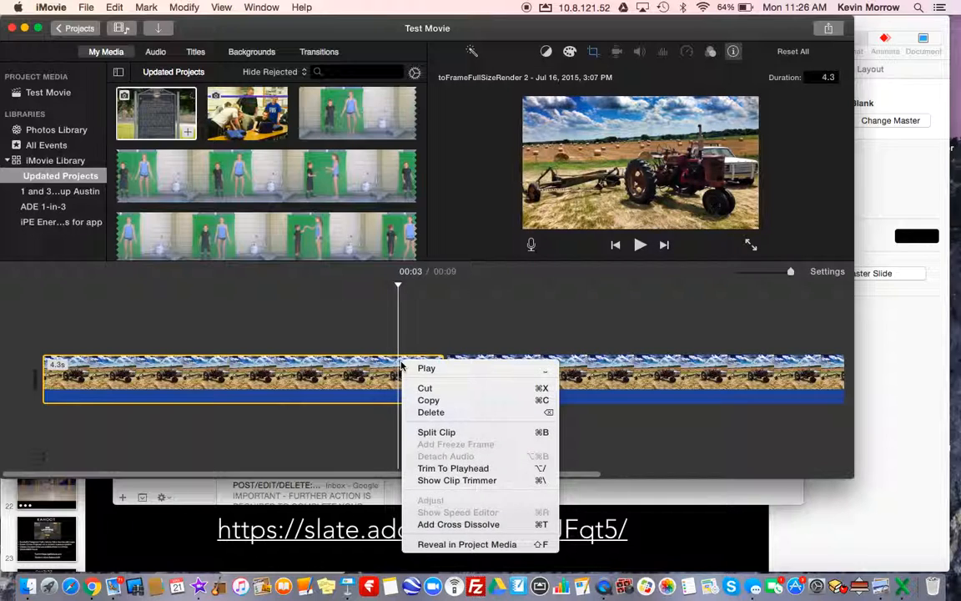
pyautogui.click(421, 431)
# Delete the short 0.5 second piece between the two longer tractor clips
pyautogui.click(351, 368)
pyautogui.click(433, 372)
pyautogui.click(518, 371)
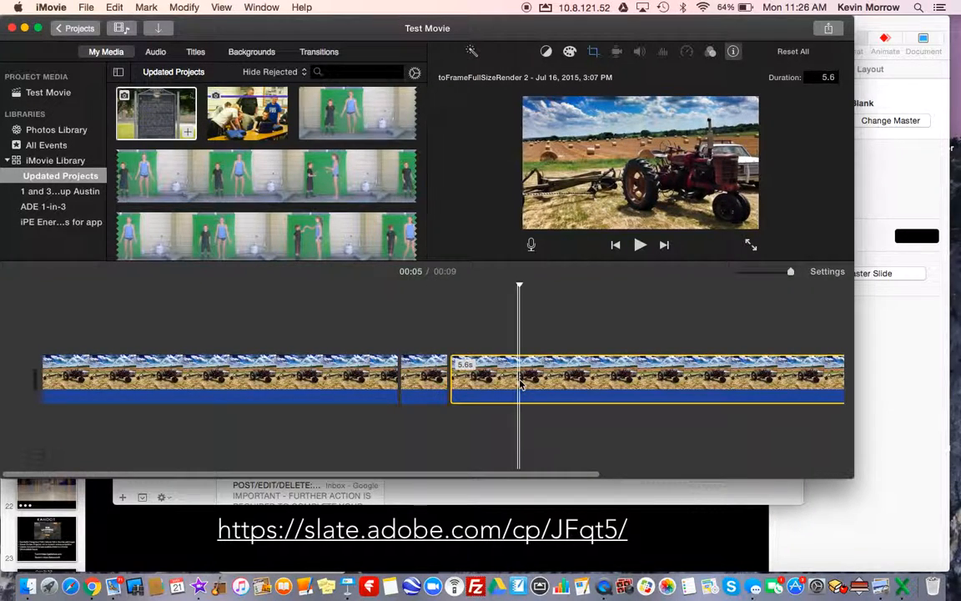
pyautogui.click(429, 379)
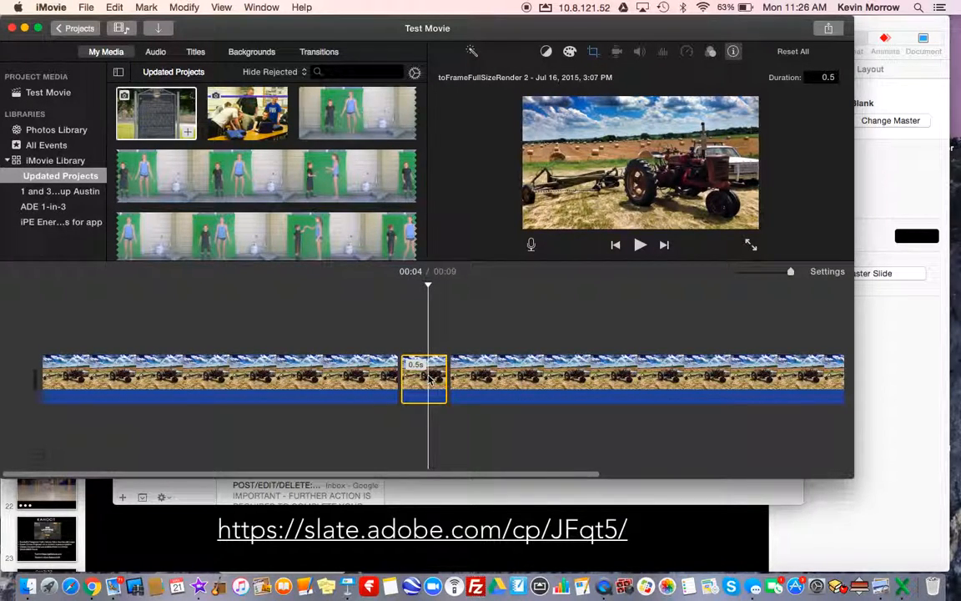
pyautogui.press('Delete')
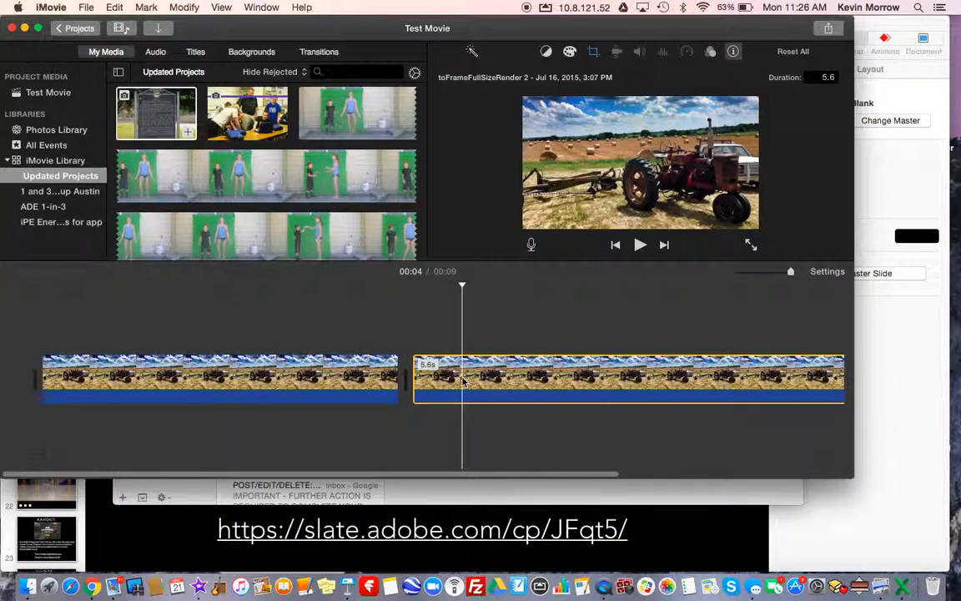
# Delete the trailing tractor piece and stretch the remaining one to about 6 seconds
pyautogui.press('Delete')
pyautogui.moveTo(402, 383); pyautogui.dragTo(652, 385)
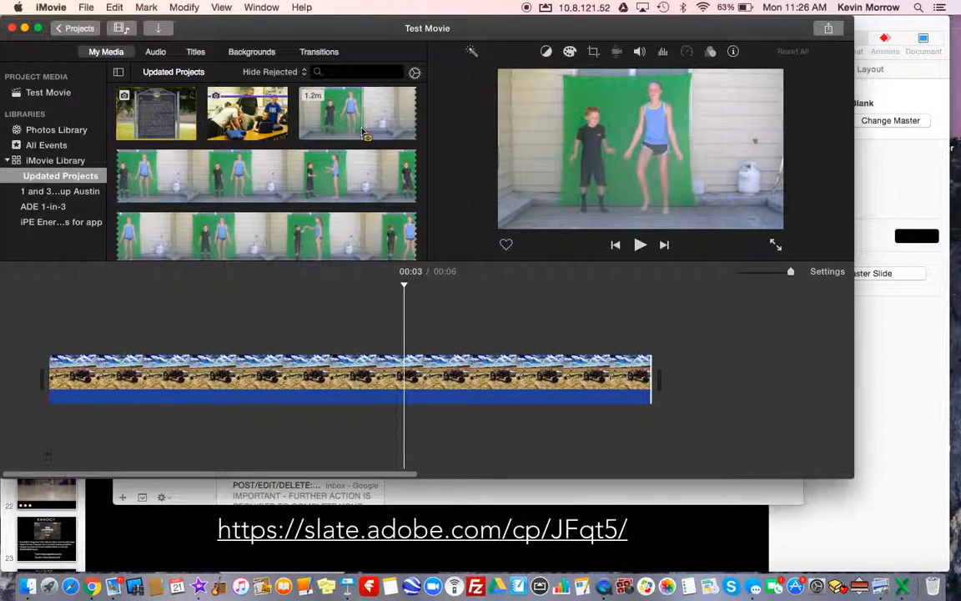
# Place the whole green screen video as an overlay above the tractor clip, aligned with the start of the timeline
pyautogui.click(340, 123)
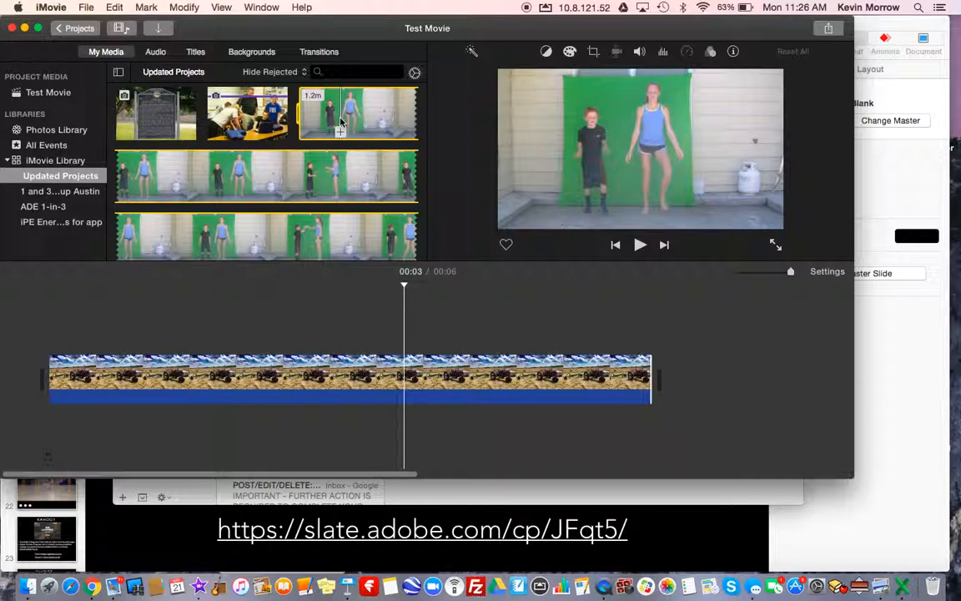
pyautogui.moveTo(328, 125); pyautogui.dragTo(46, 306)
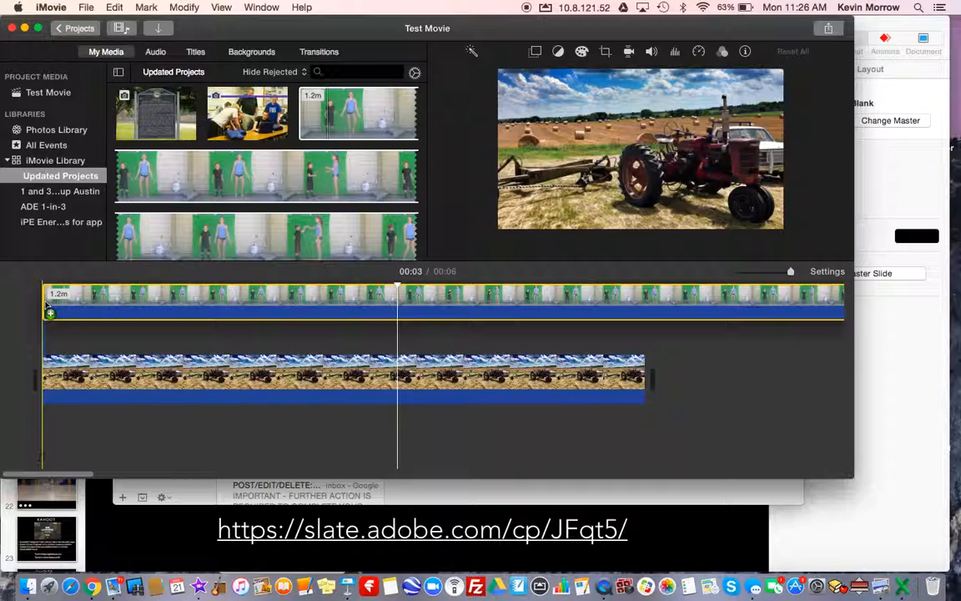
pyautogui.moveTo(47, 305); pyautogui.dragTo(46, 307)
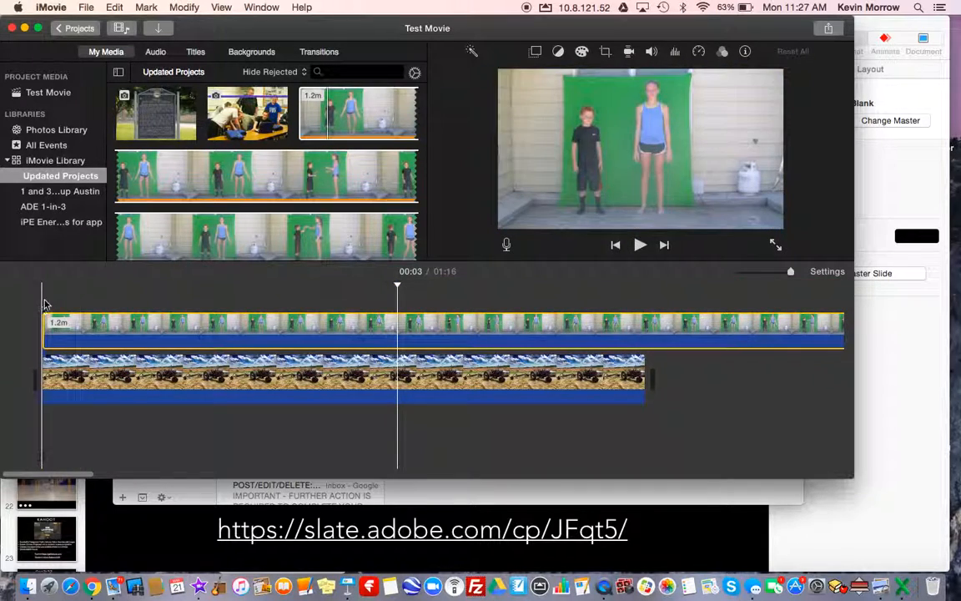
# Change the overlay video's mode to Green/Blue Screen
pyautogui.click(535, 53)
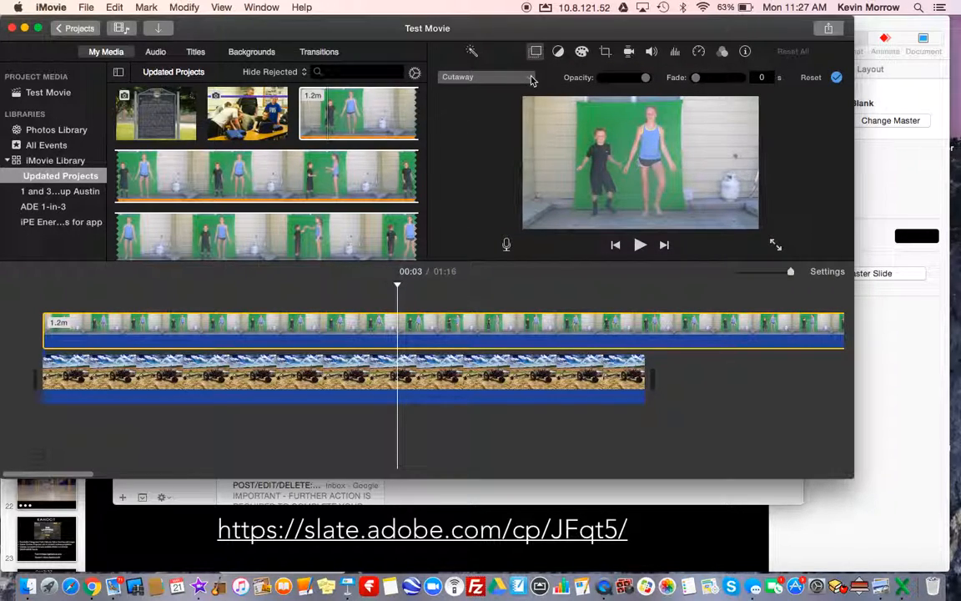
pyautogui.click(531, 78)
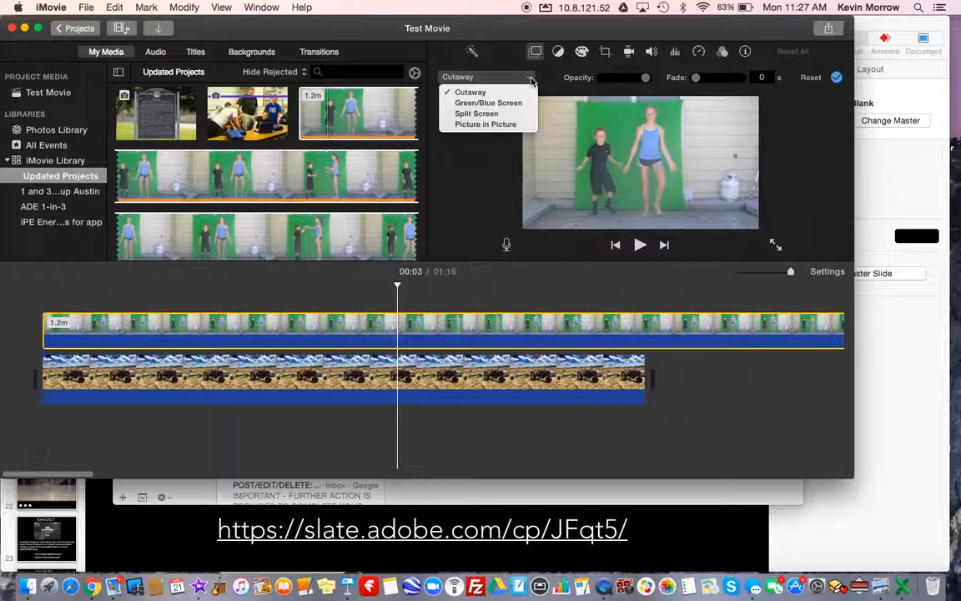
pyautogui.click(496, 103)
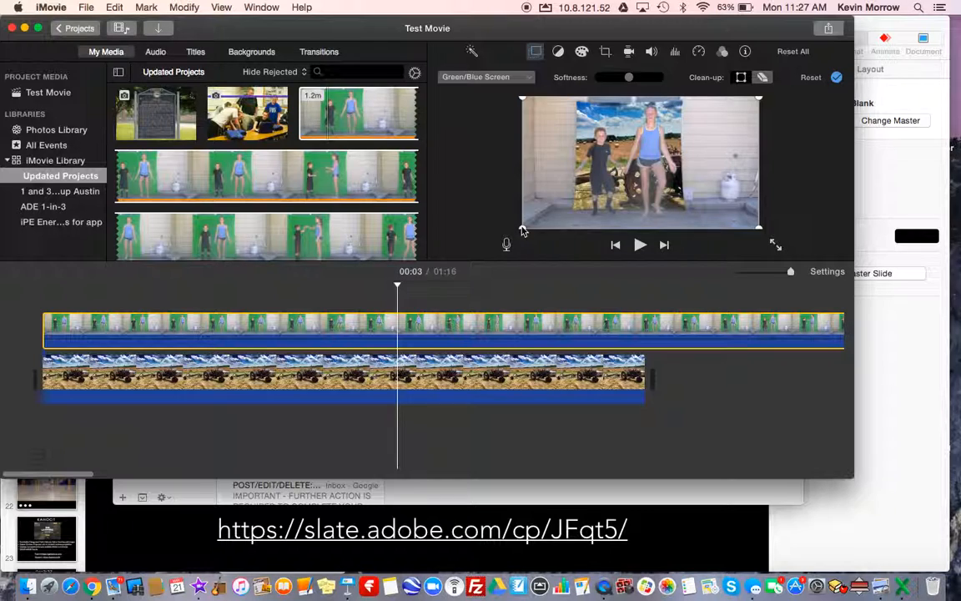
# Crop the overlay's four corners in to the edges of the green backdrop and trash the email from the notification
pyautogui.moveTo(522, 226); pyautogui.dragTo(575, 211)
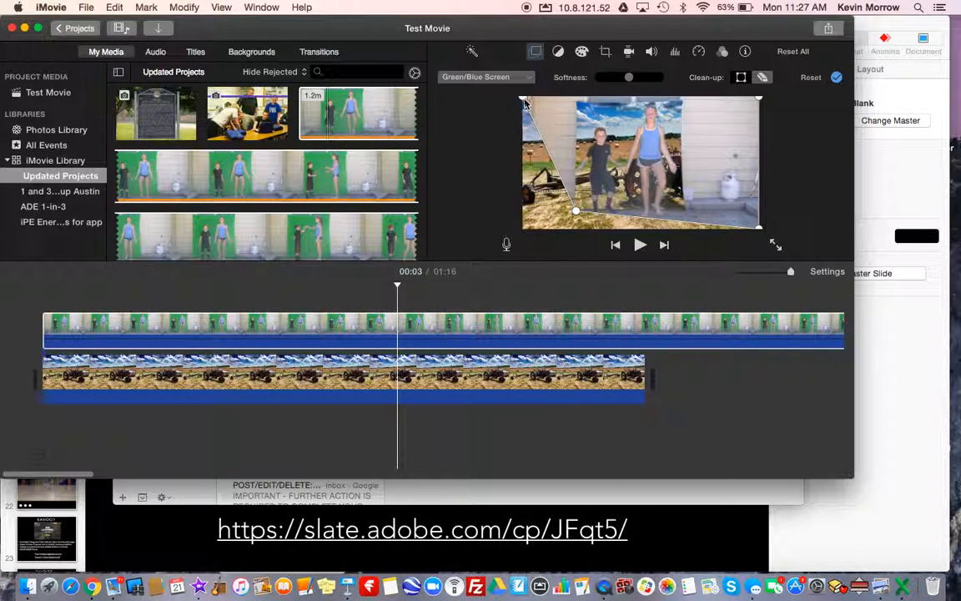
pyautogui.moveTo(522, 99); pyautogui.dragTo(580, 101)
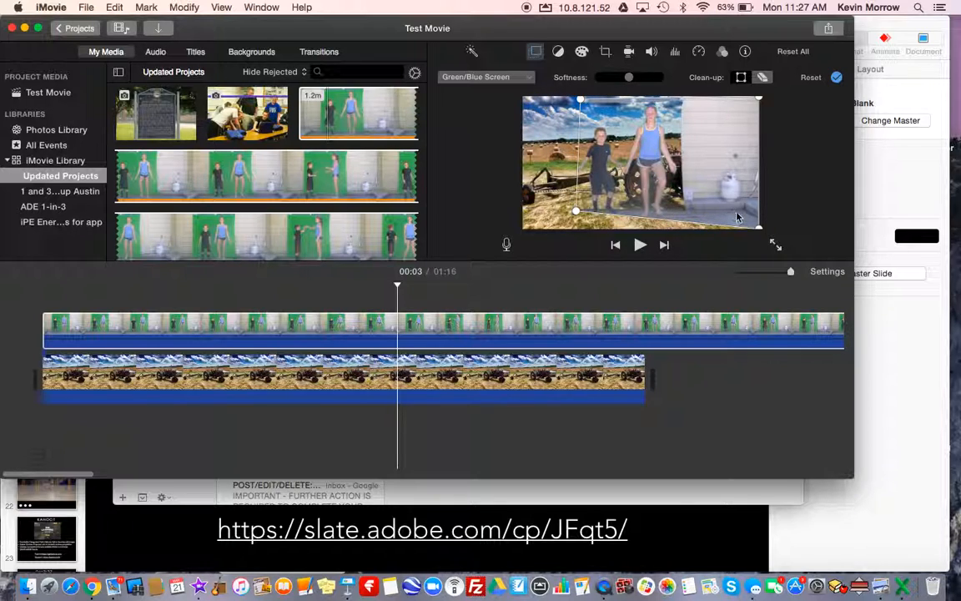
pyautogui.moveTo(759, 227); pyautogui.dragTo(681, 211)
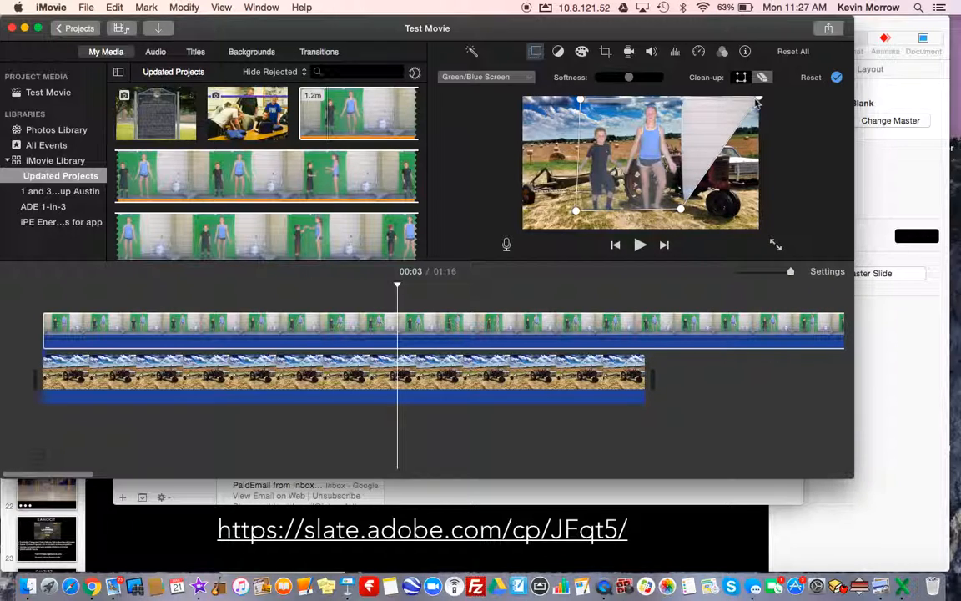
pyautogui.moveTo(759, 101); pyautogui.dragTo(680, 100)
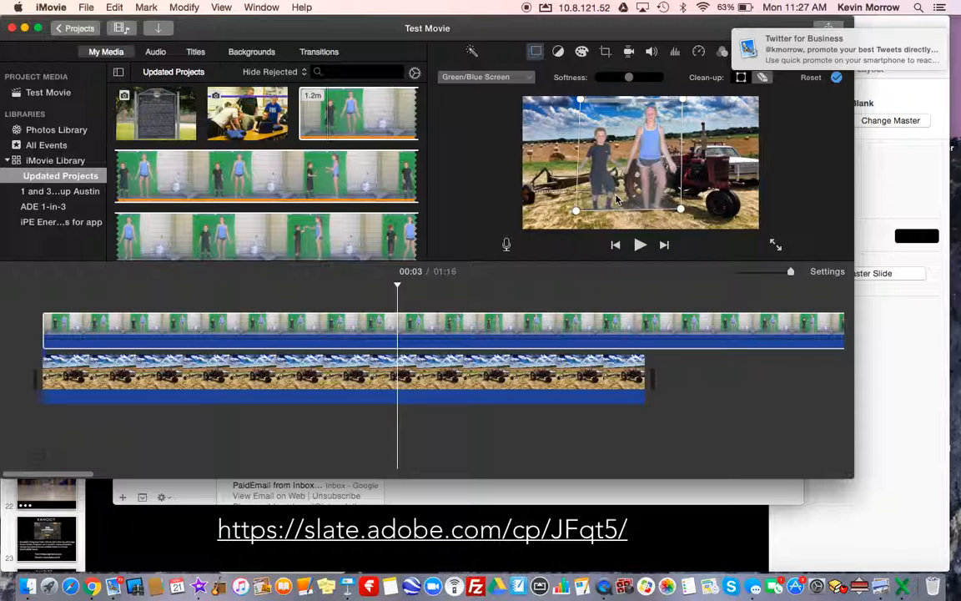
pyautogui.moveTo(802, 54)
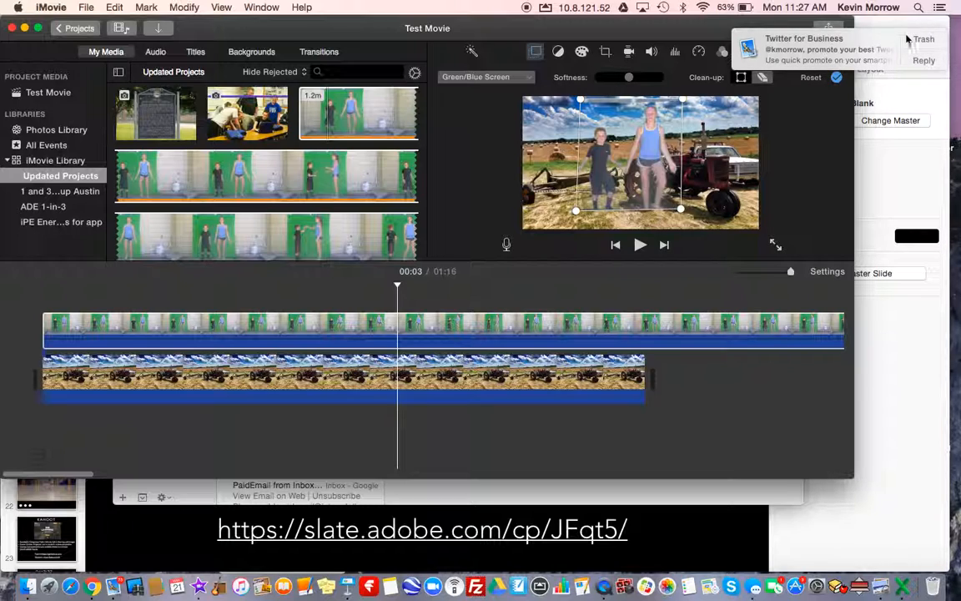
pyautogui.click(908, 40)
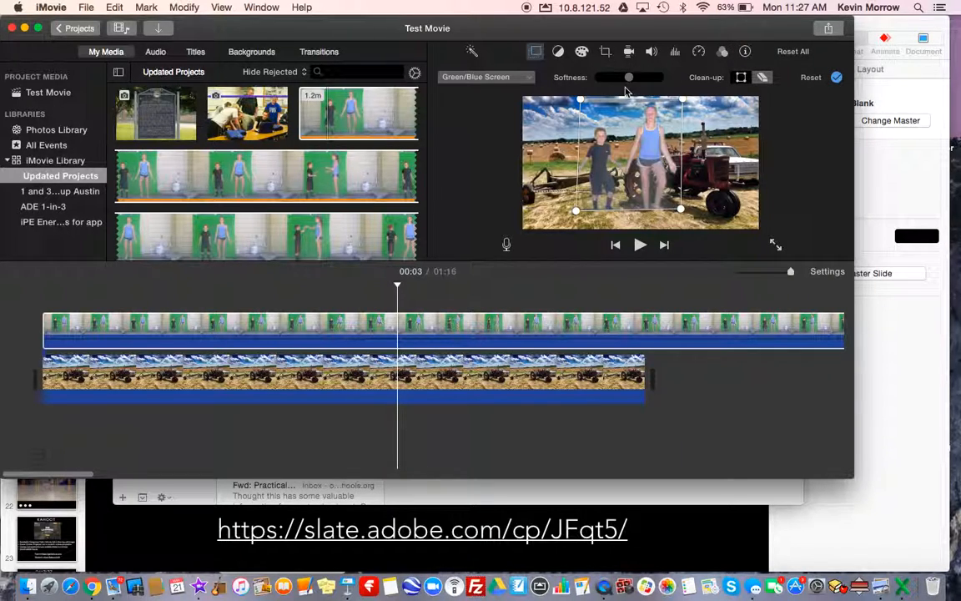
# Raise the overlay's softness slightly and clean up the leftover background between the two people's legs
pyautogui.moveTo(628, 78); pyautogui.dragTo(635, 77)
pyautogui.click(761, 77)
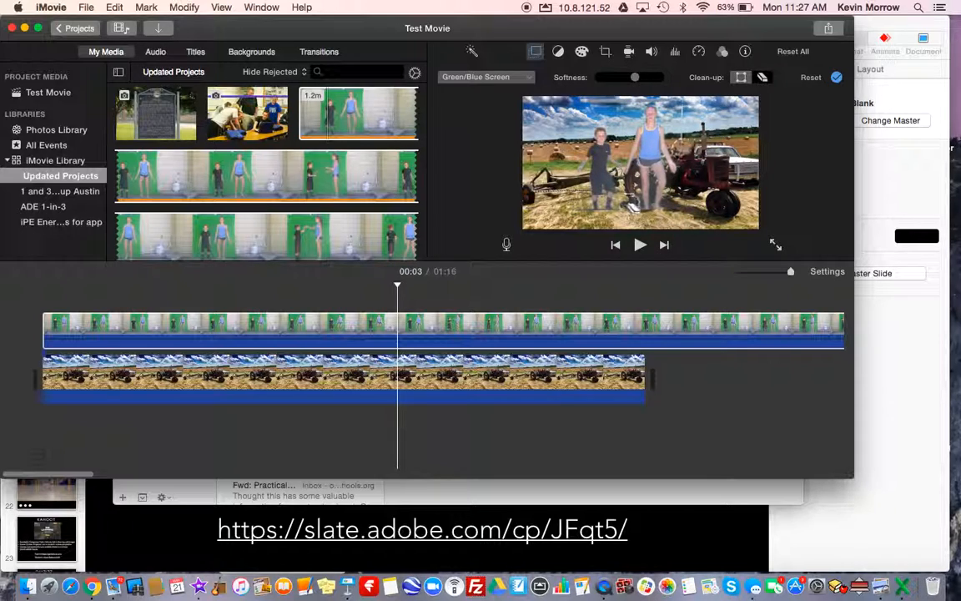
pyautogui.click(632, 200)
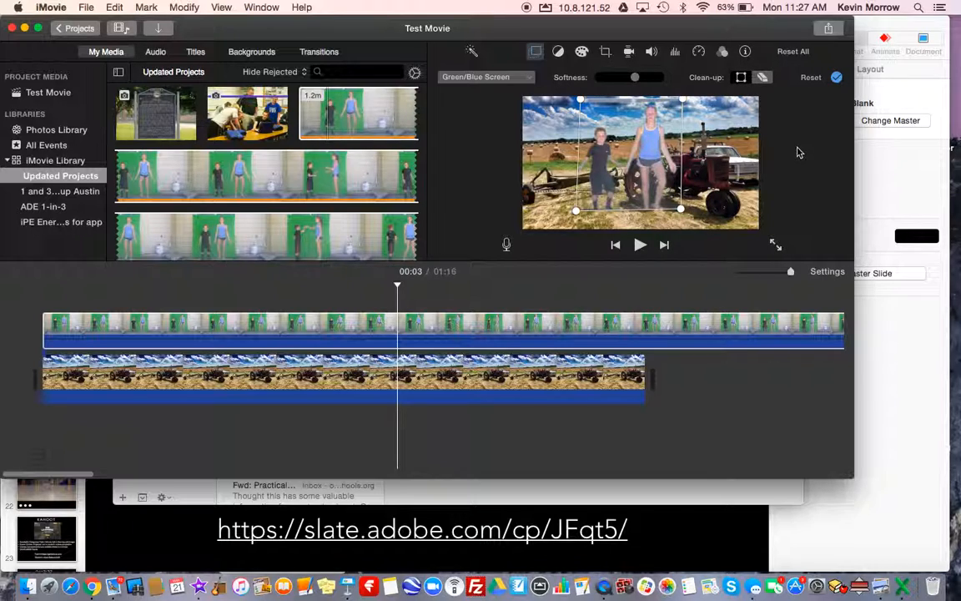
# Play the composited movie from about 5 seconds to check it past the end of the tractor clip
pyautogui.click(541, 429)
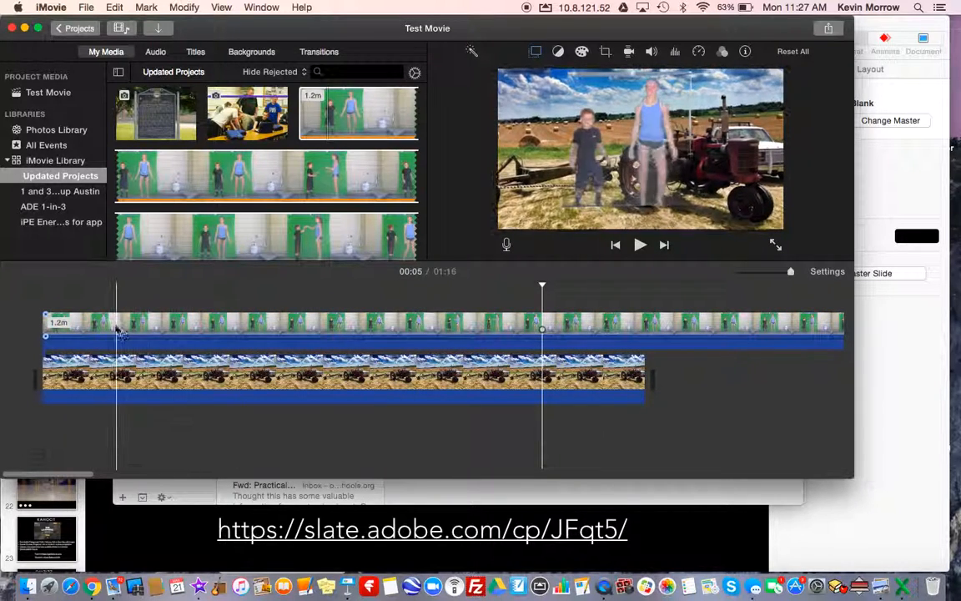
pyautogui.press('space')
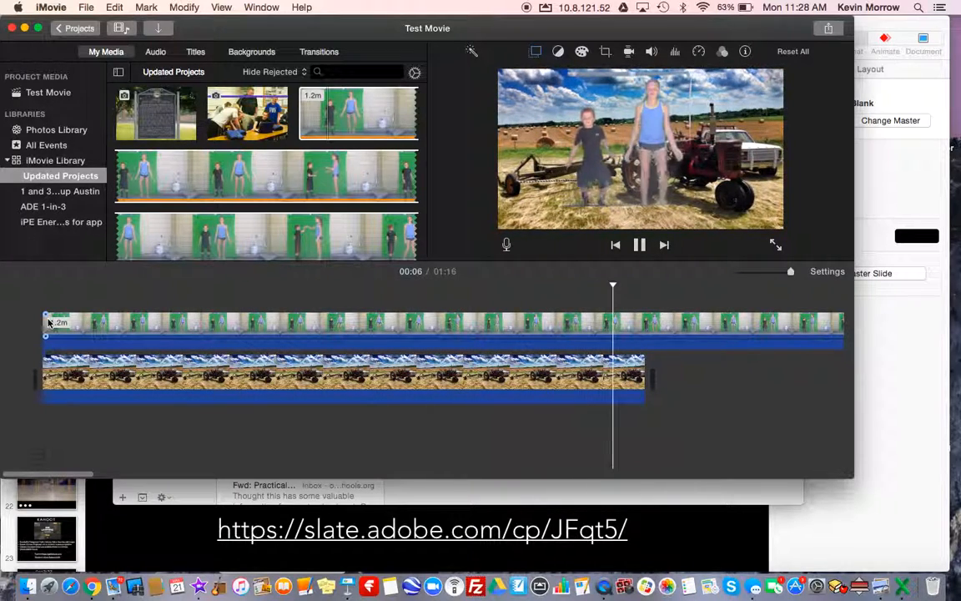
pyautogui.press('space')
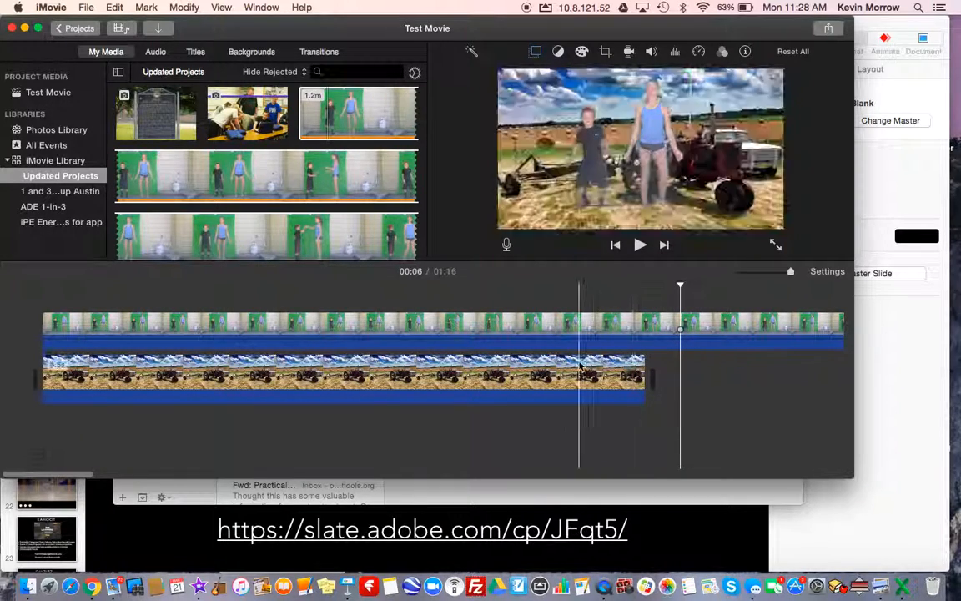
# Start sharing the movie as a file
pyautogui.click(830, 29)
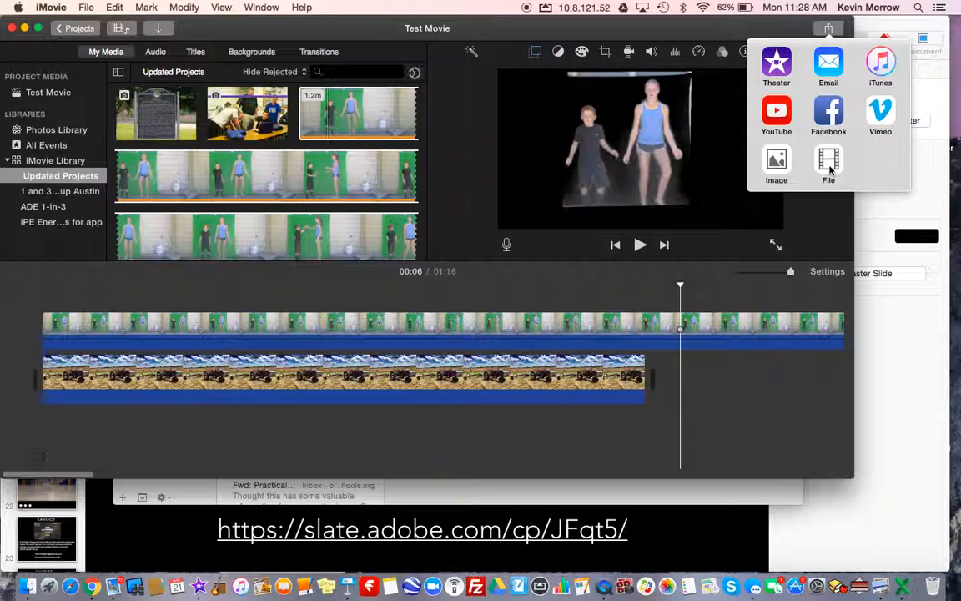
pyautogui.click(829, 166)
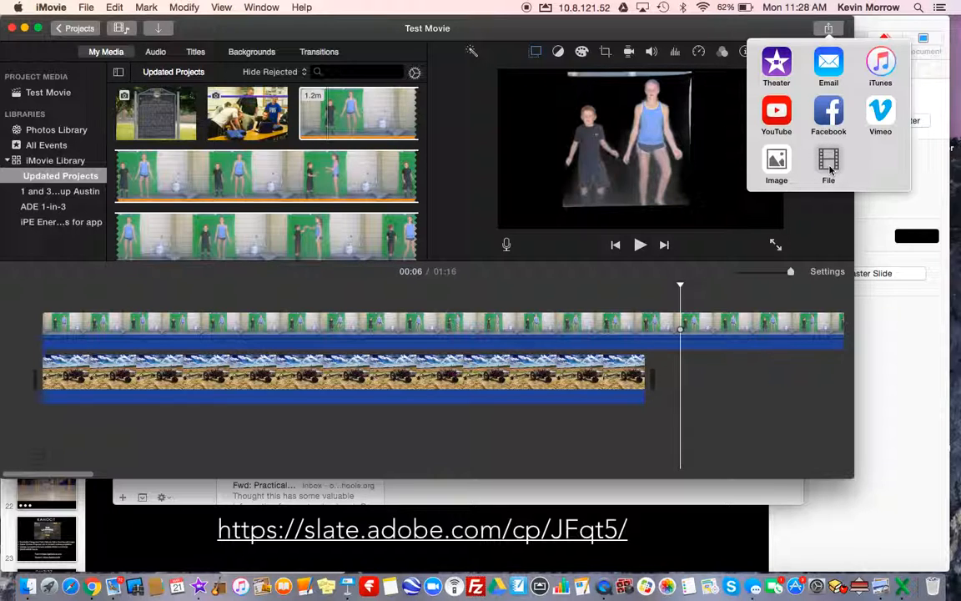